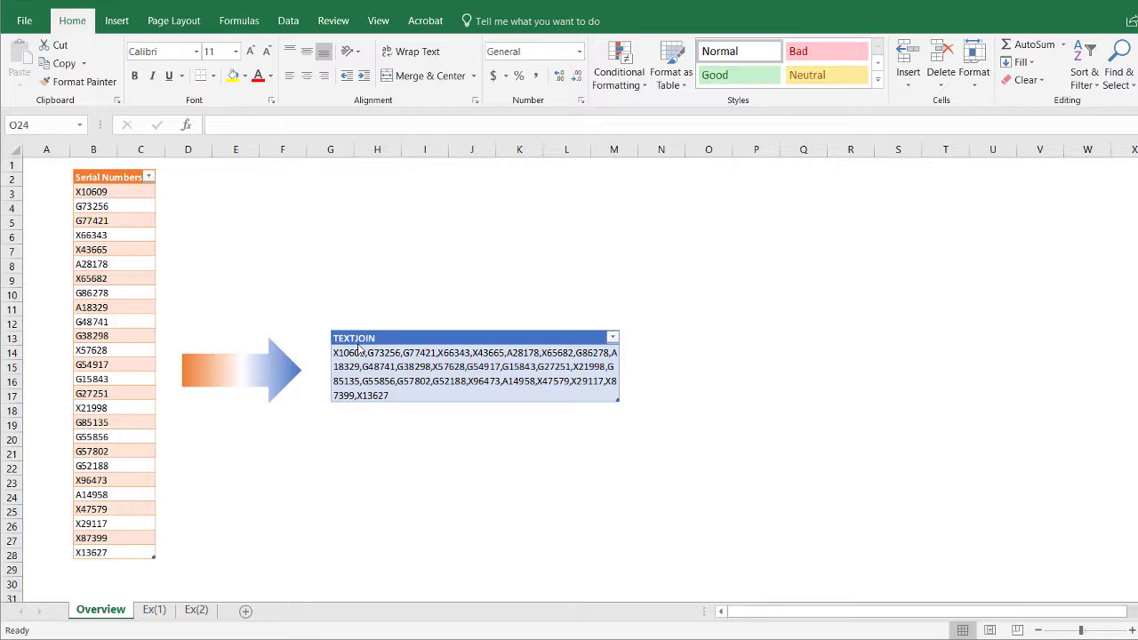
On the Ex(1) sheet, enter =TEXTJOIN(",",,A2:A27) in B2 to join all serial numbers
{"action": "left_click", "coordinate": [153, 610]}
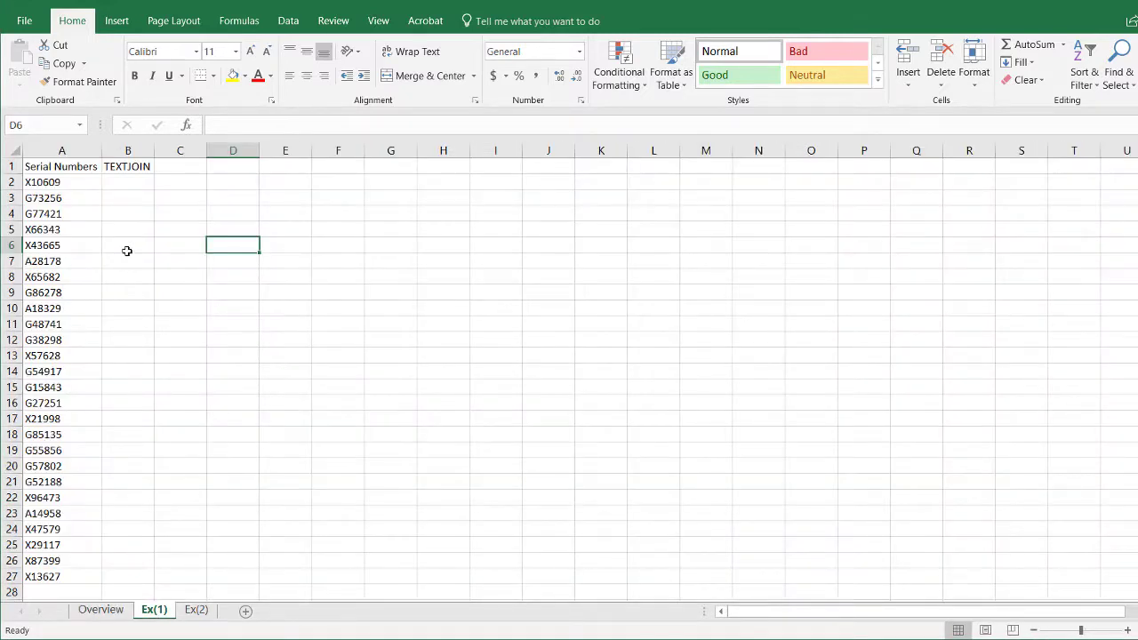
{"action": "left_click", "coordinate": [126, 178]}
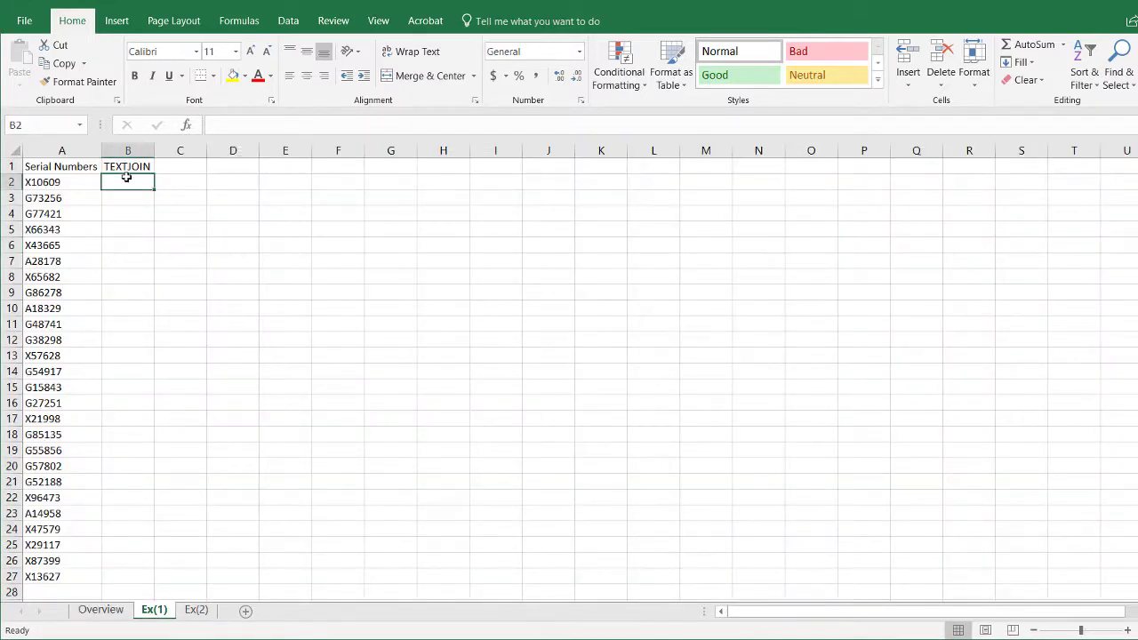
{"action": "type", "text": "=text"}
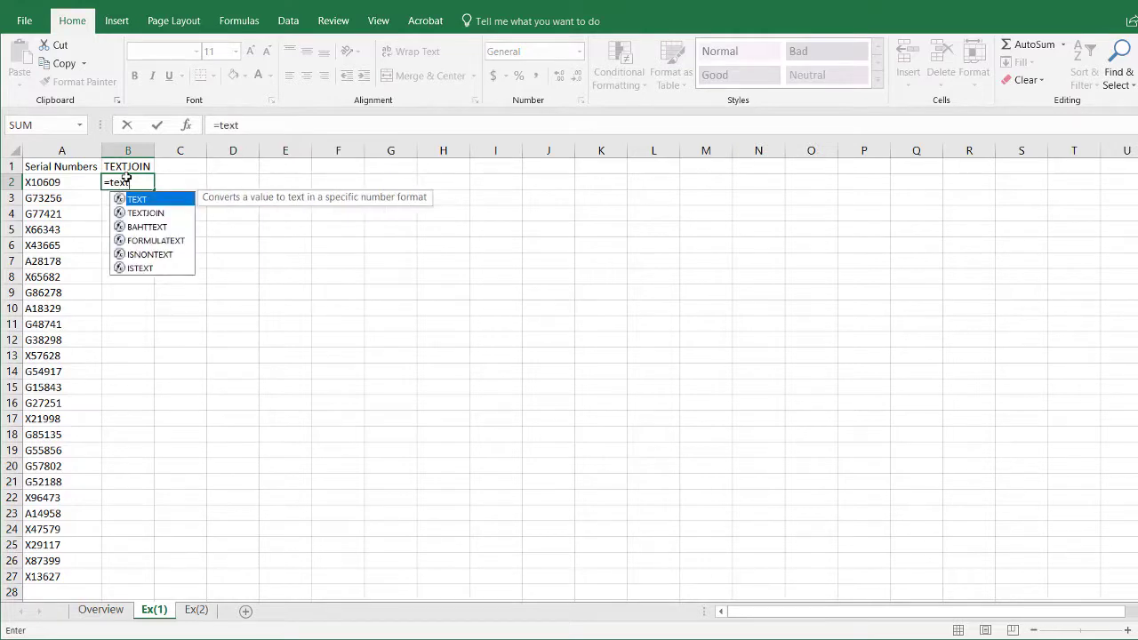
{"action": "double_click", "coordinate": [147, 216]}
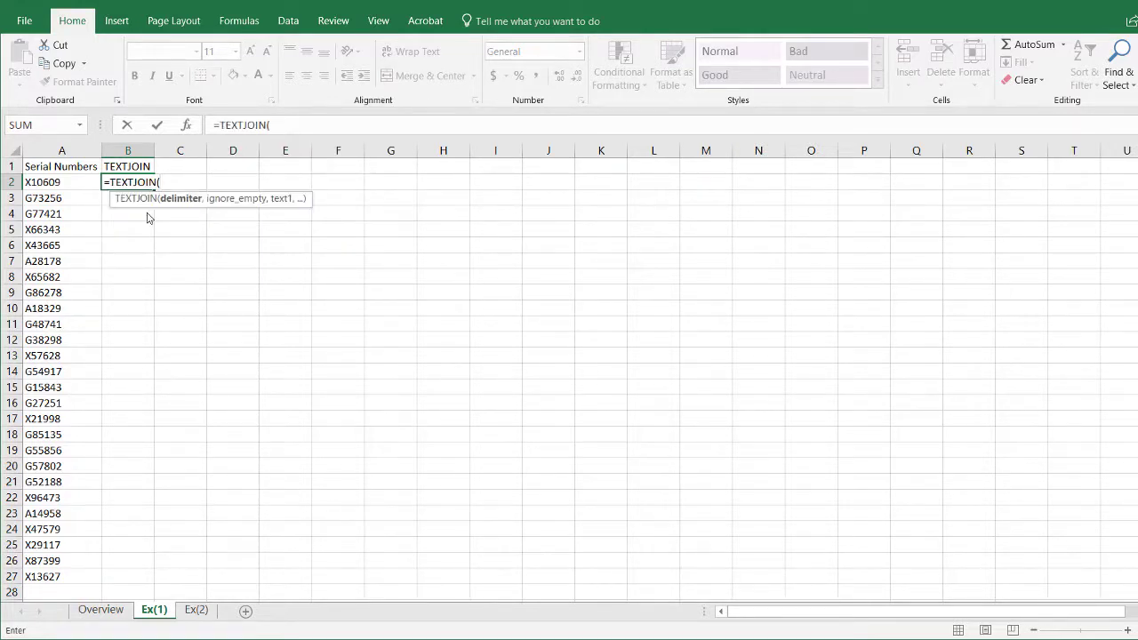
{"action": "type", "text": "\",\","}
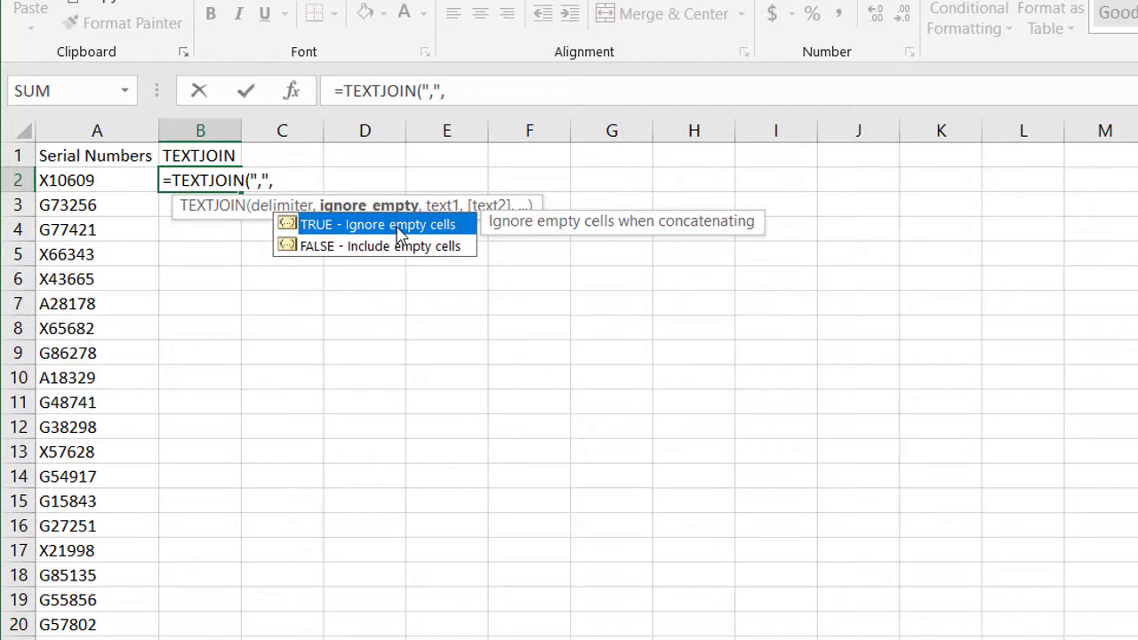
{"action": "type", "text": ","}
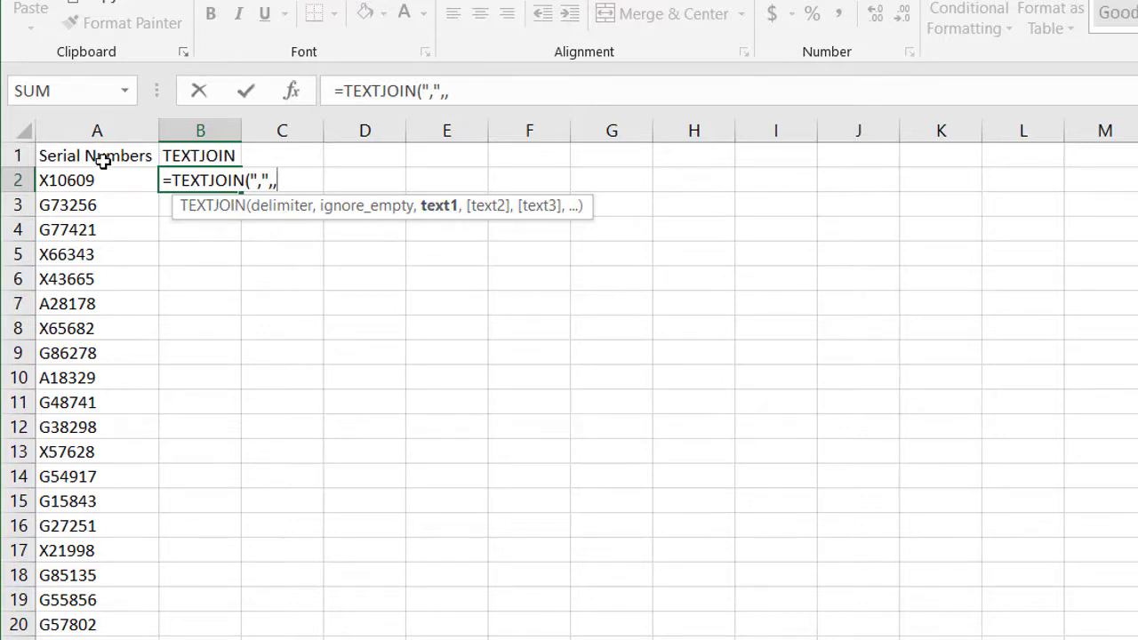
{"action": "left_click_drag", "start_coordinate": [91, 178], "coordinate": [75, 639]}
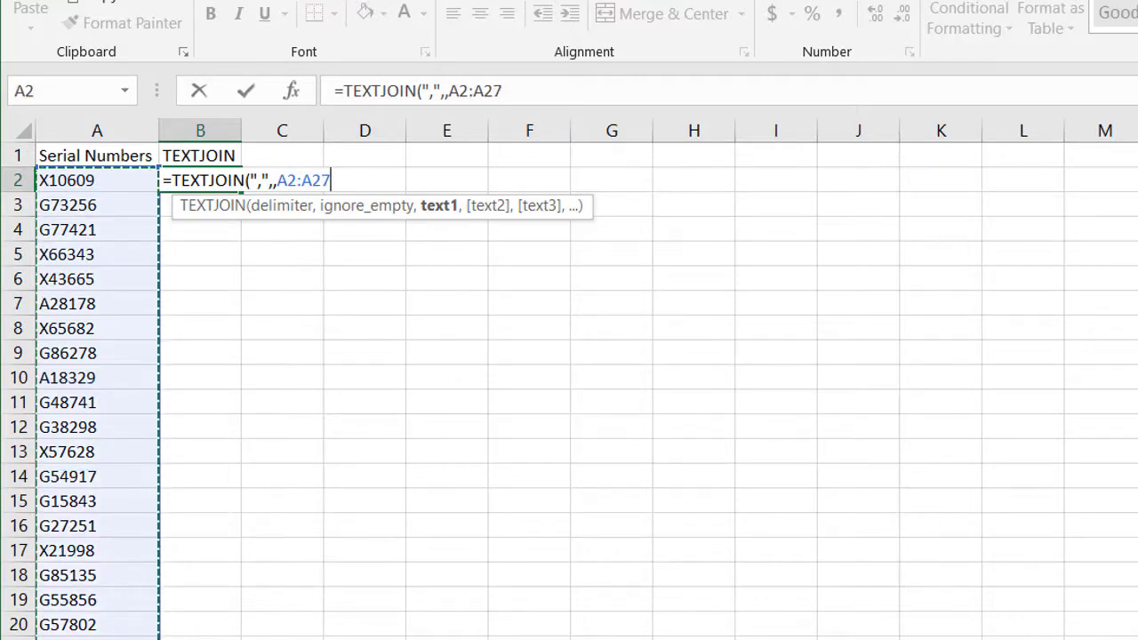
{"action": "type", "text": ")"}
{"action": "key", "text": "Return"}
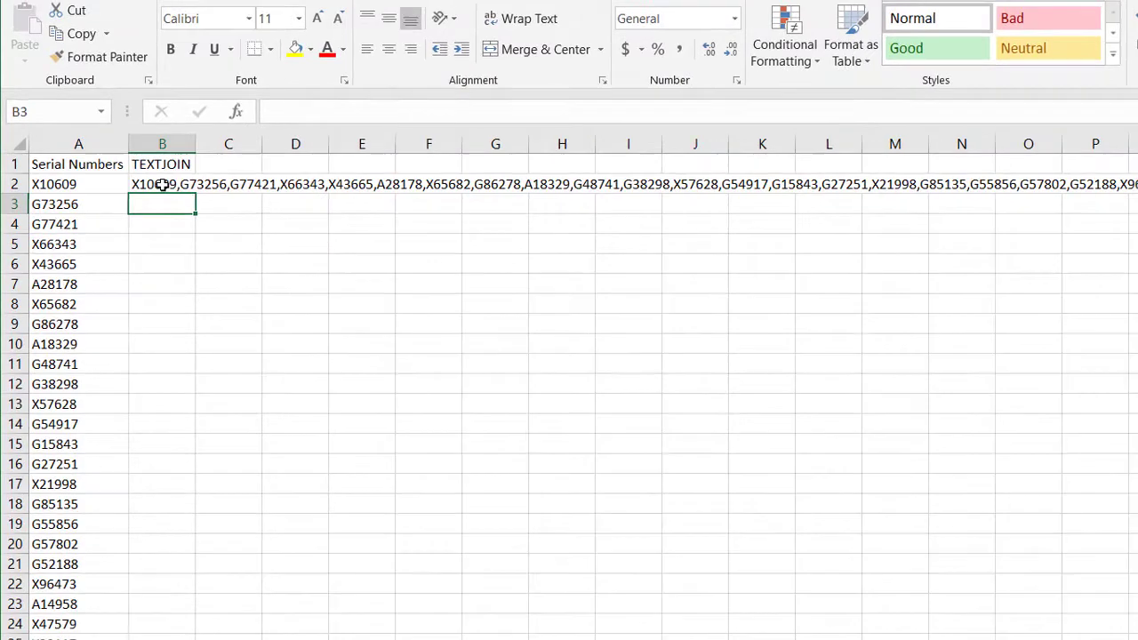
Insert an empty row 13 above X57628 and confirm B2's range expands to A2:A28
{"action": "left_click", "coordinate": [200, 180]}
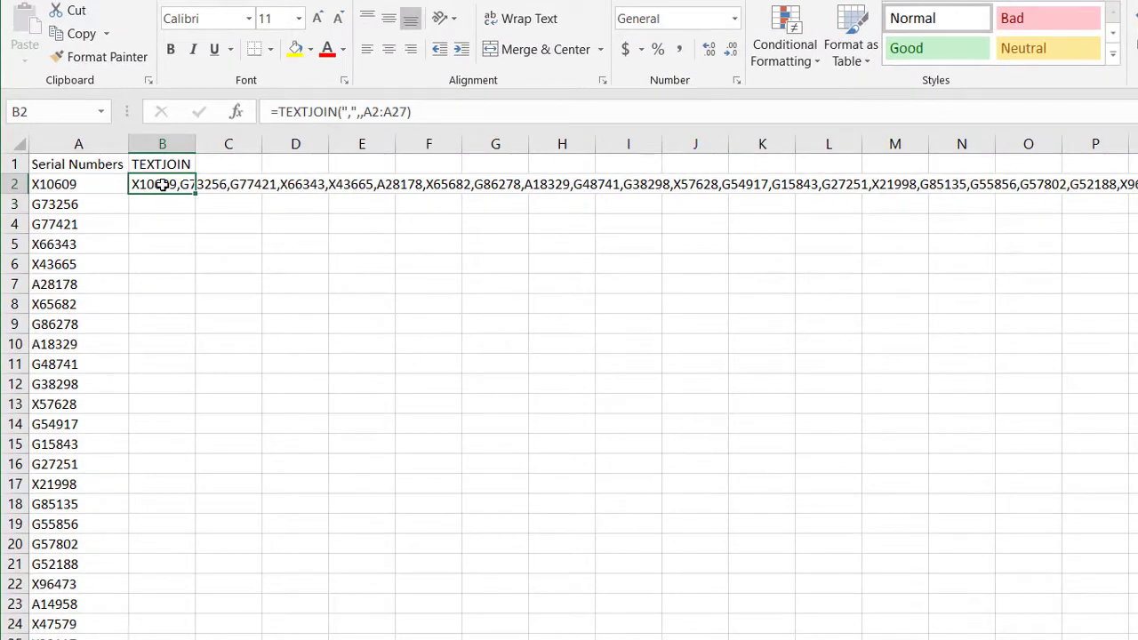
{"action": "left_click", "coordinate": [12, 403]}
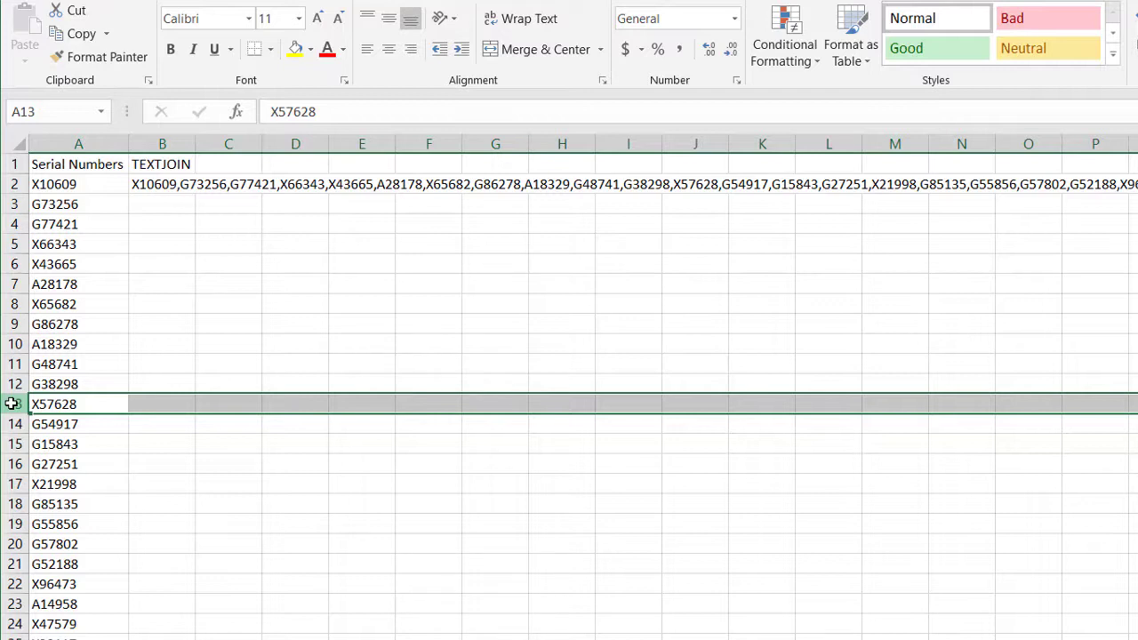
{"action": "right_click", "coordinate": [11, 404]}
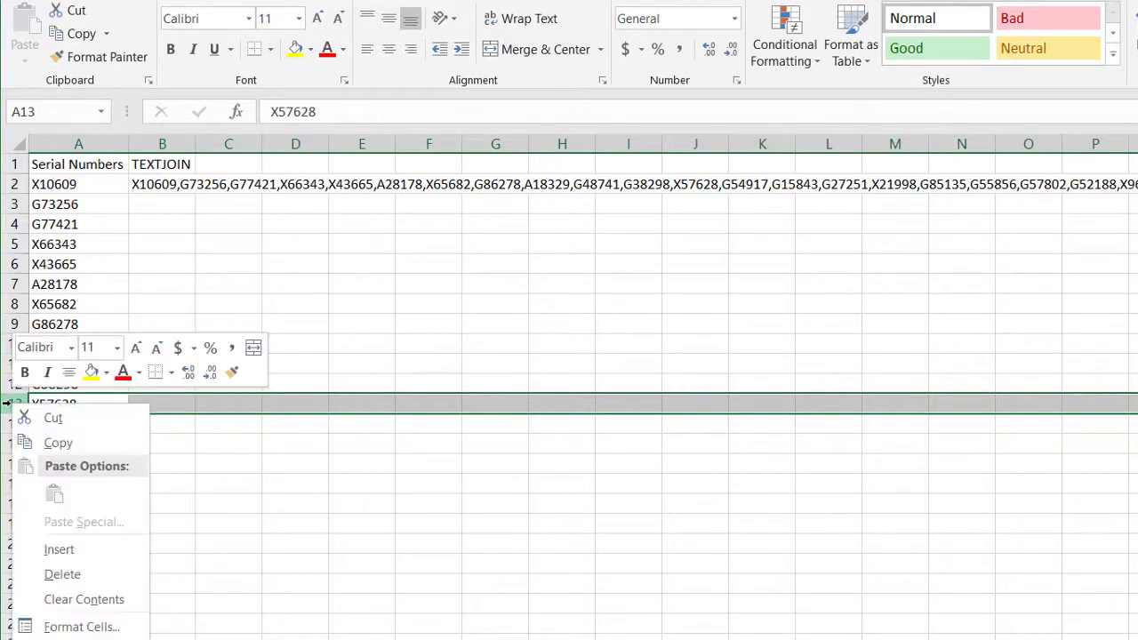
{"action": "left_click", "coordinate": [87, 548]}
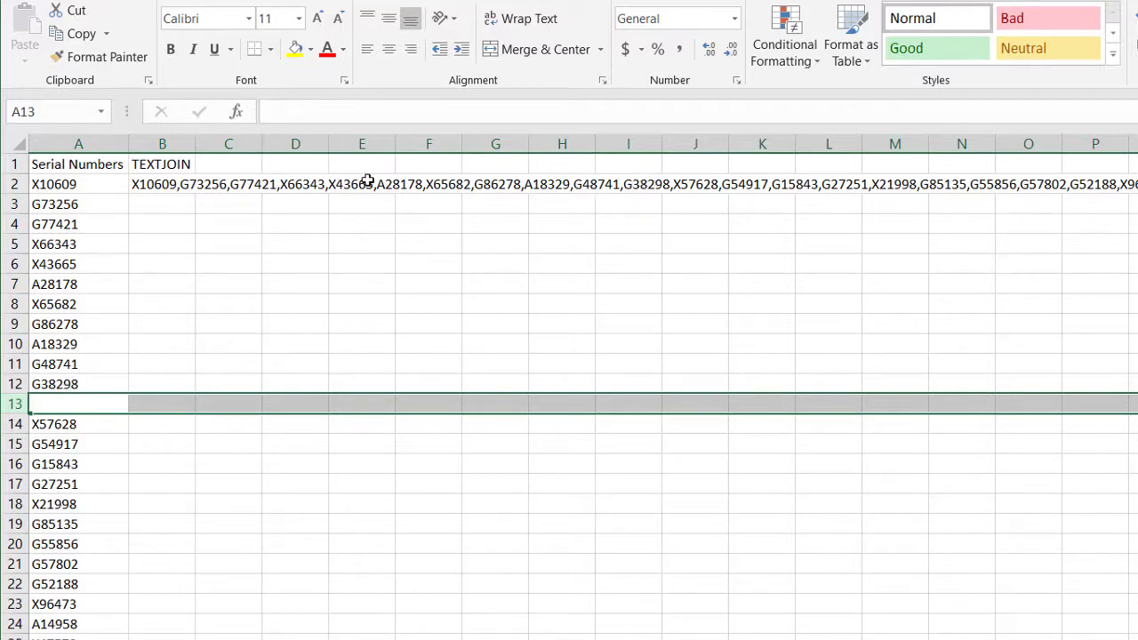
{"action": "left_click", "coordinate": [170, 183]}
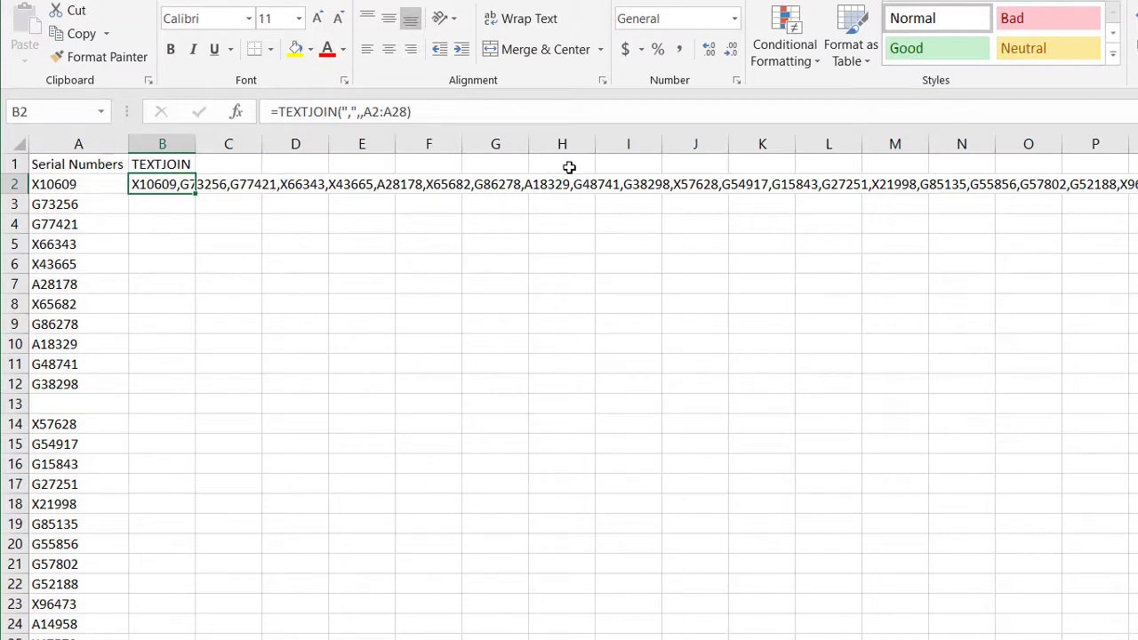
Edit B2's TEXTJOIN formula to set the ignore_empty argument to FALSE
{"action": "left_click", "coordinate": [358, 112]}
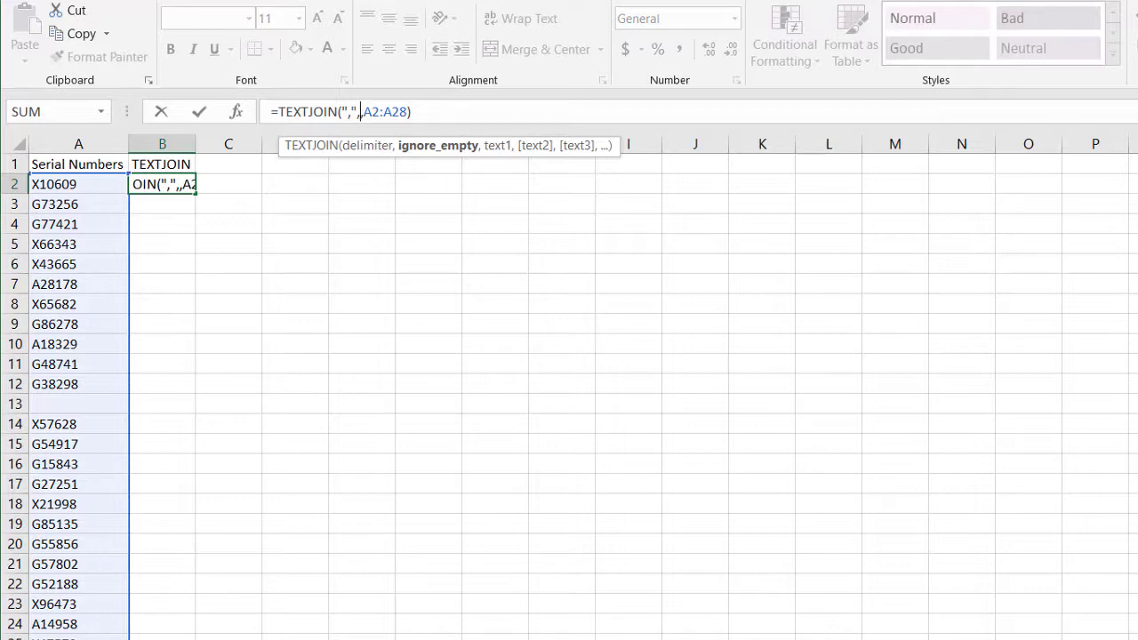
{"action": "type", "text": "fa"}
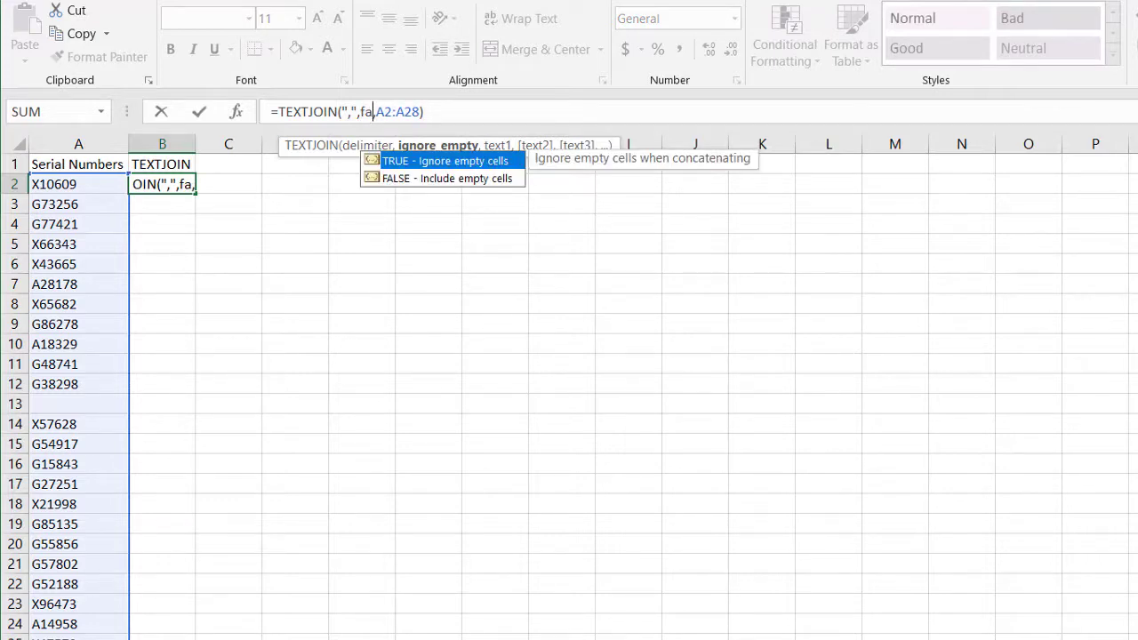
{"action": "type", "text": "lse"}
{"action": "key", "text": "Return"}
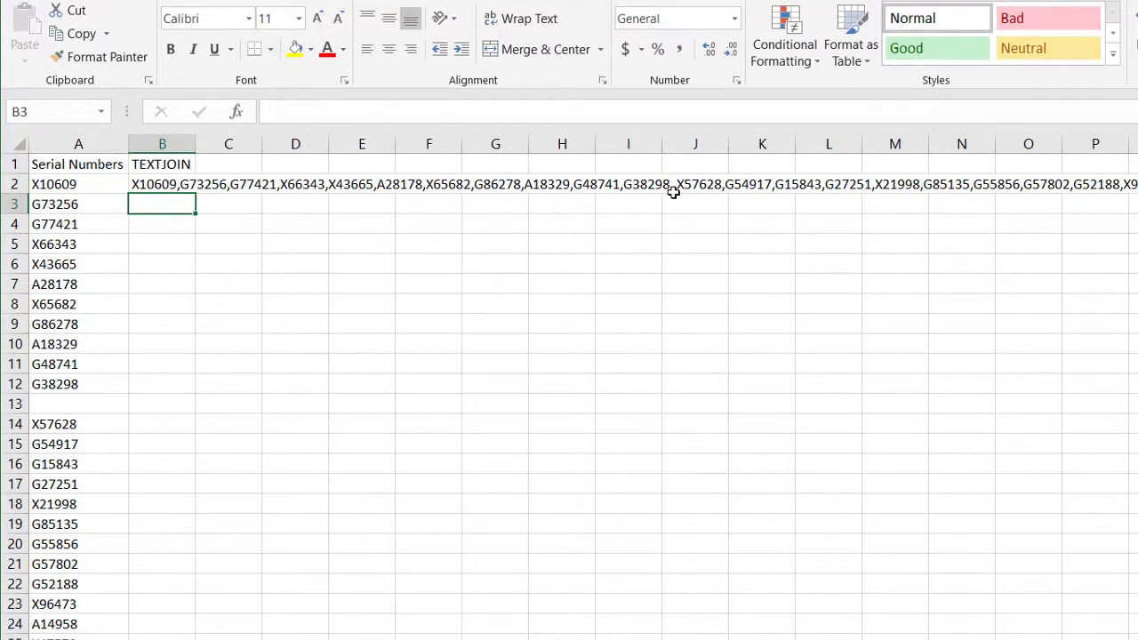
{"action": "left_click", "coordinate": [163, 185]}
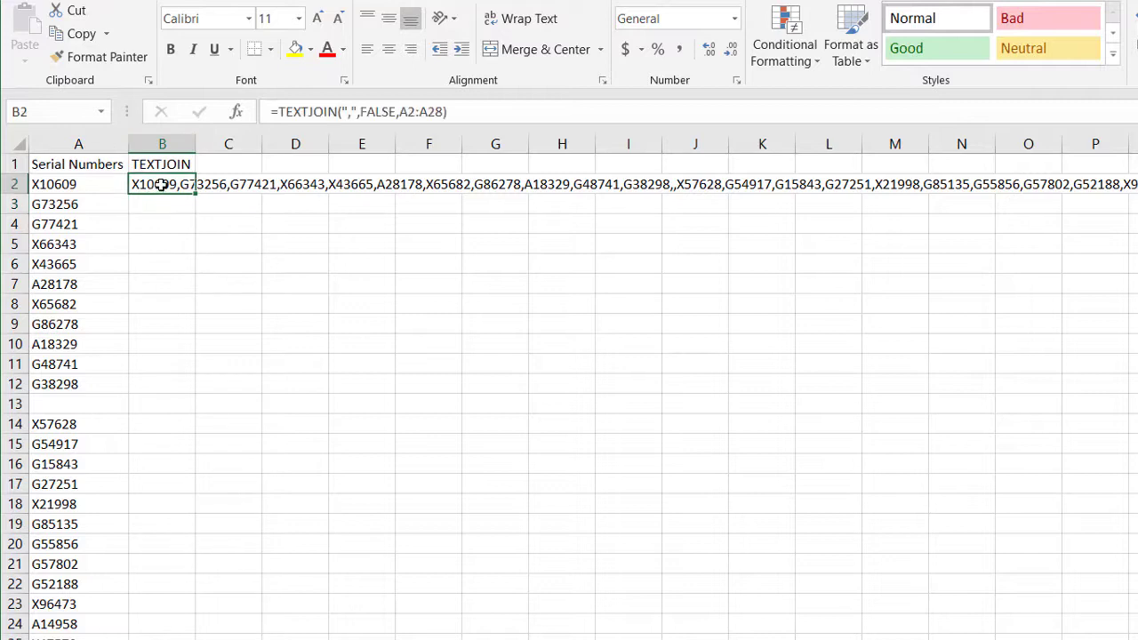
Re-enter FALSE as B2's ignore_empty argument, then delete the empty row 13
{"action": "double_click", "coordinate": [377, 111]}
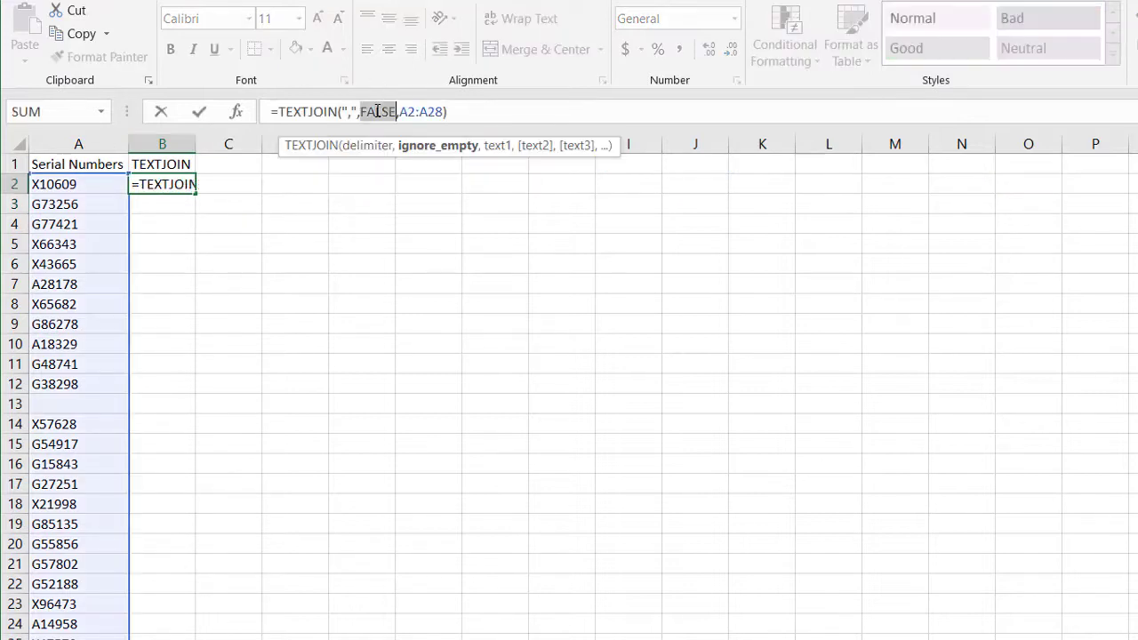
{"action": "key", "text": "Delete"}
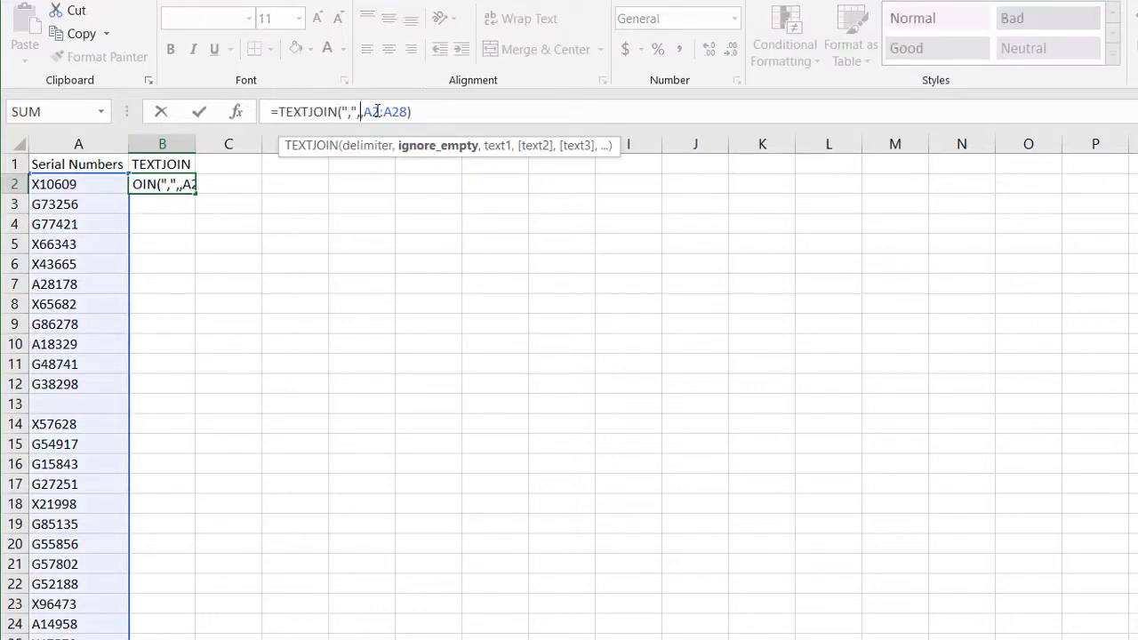
{"action": "left_click", "coordinate": [17, 401]}
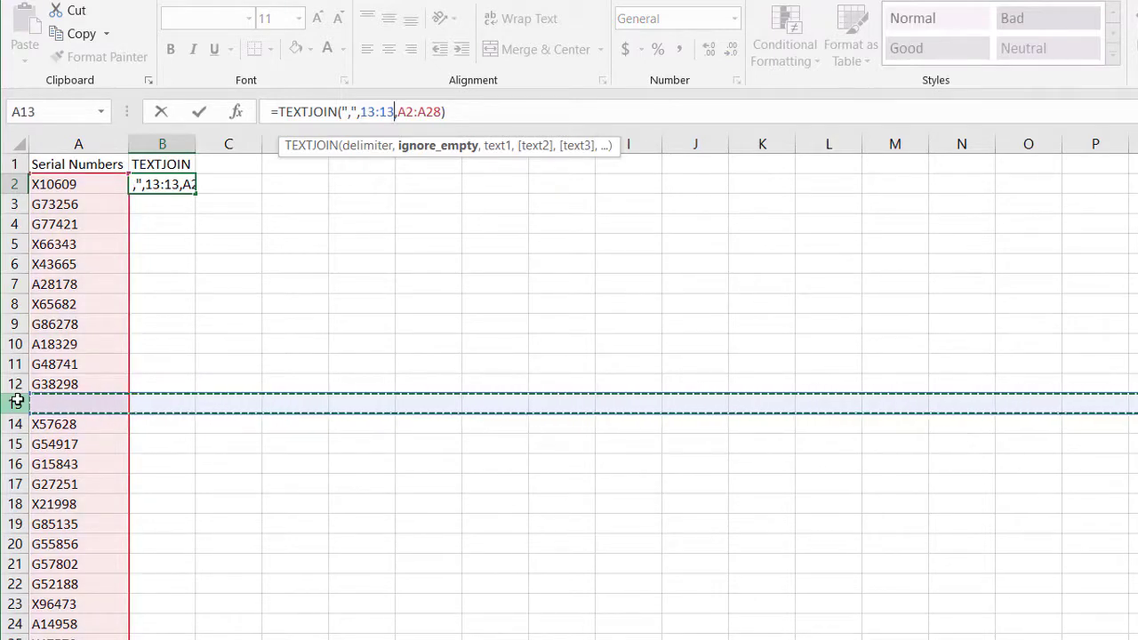
{"action": "key", "text": "BackSpace"}
{"action": "key", "text": "BackSpace"}
{"action": "key", "text": "BackSpace"}
{"action": "key", "text": "BackSpace"}
{"action": "key", "text": "BackSpace"}
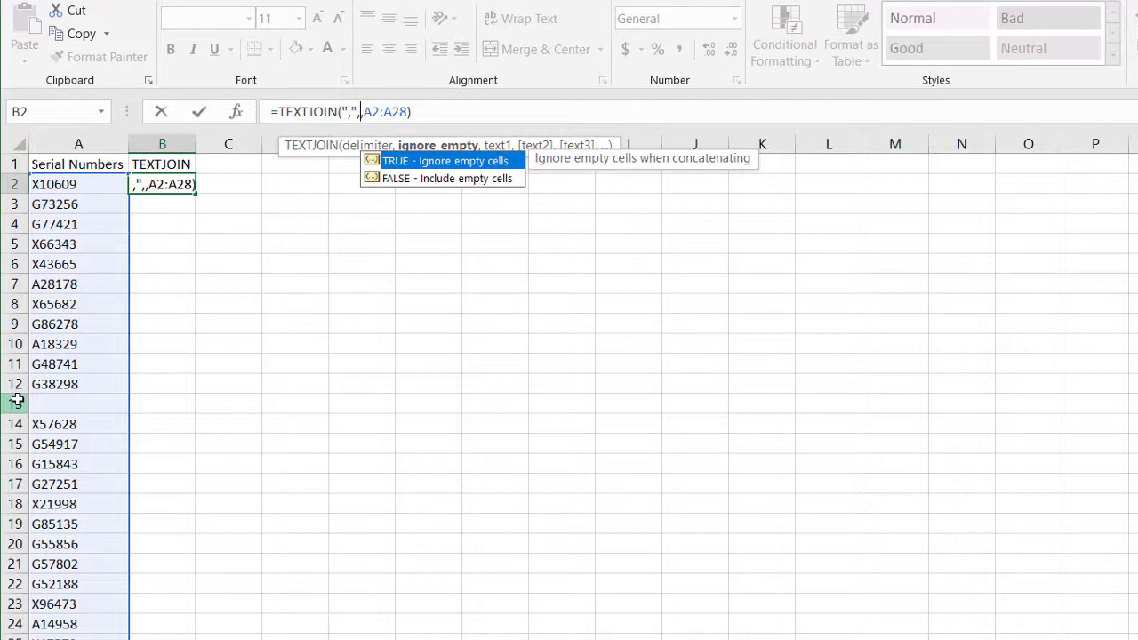
{"action": "double_click", "coordinate": [443, 177]}
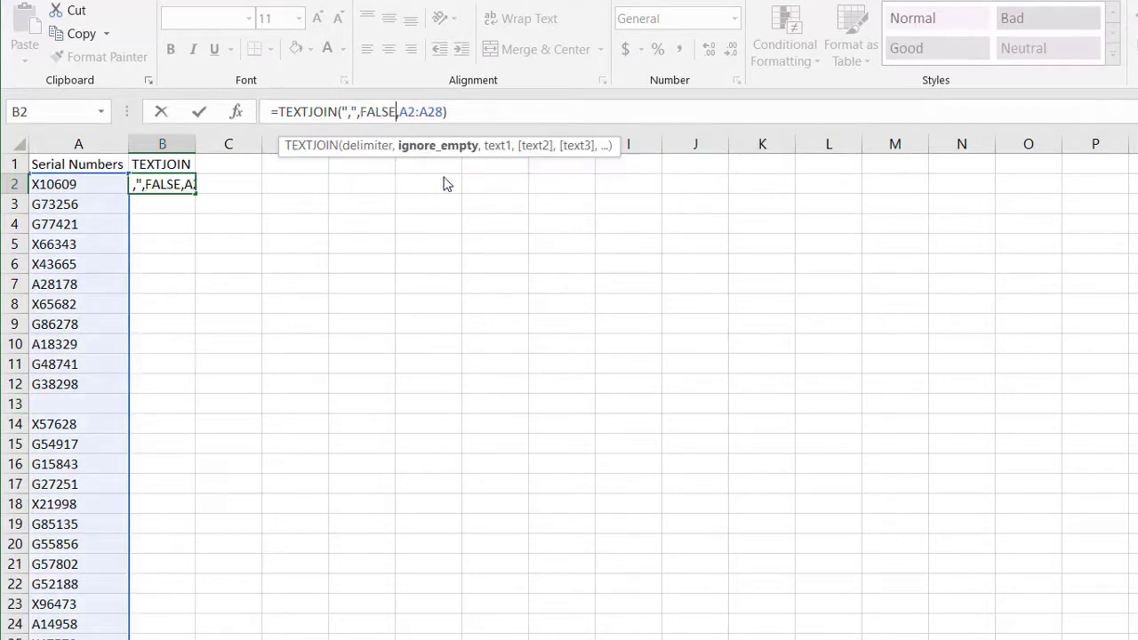
{"action": "key", "text": "Return"}
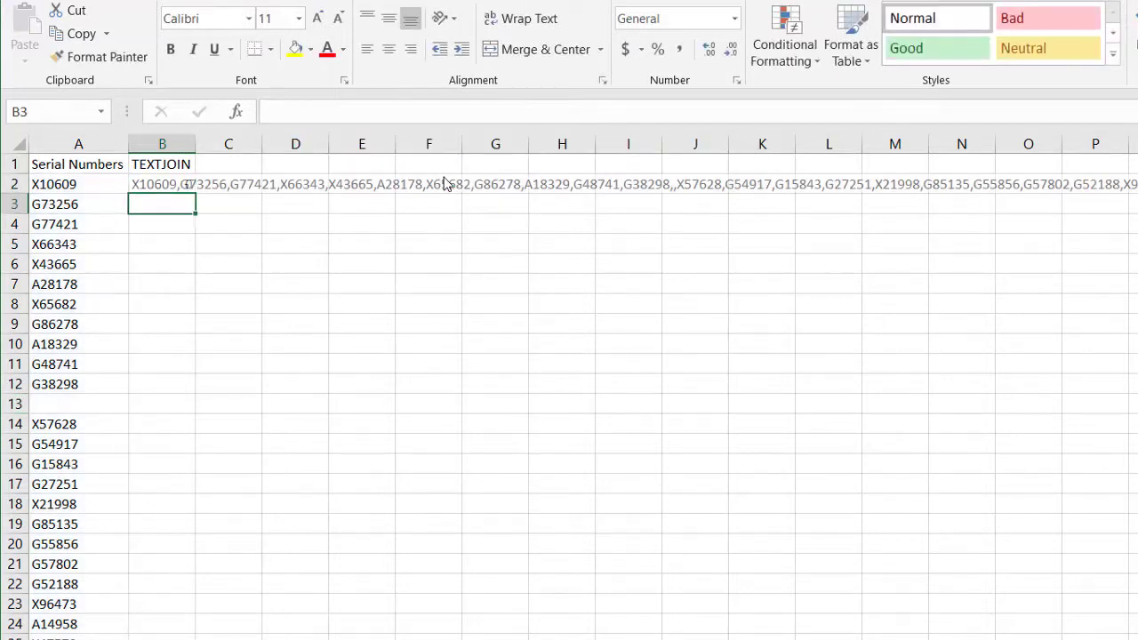
{"action": "right_click", "coordinate": [9, 404]}
{"action": "left_click", "coordinate": [98, 575]}
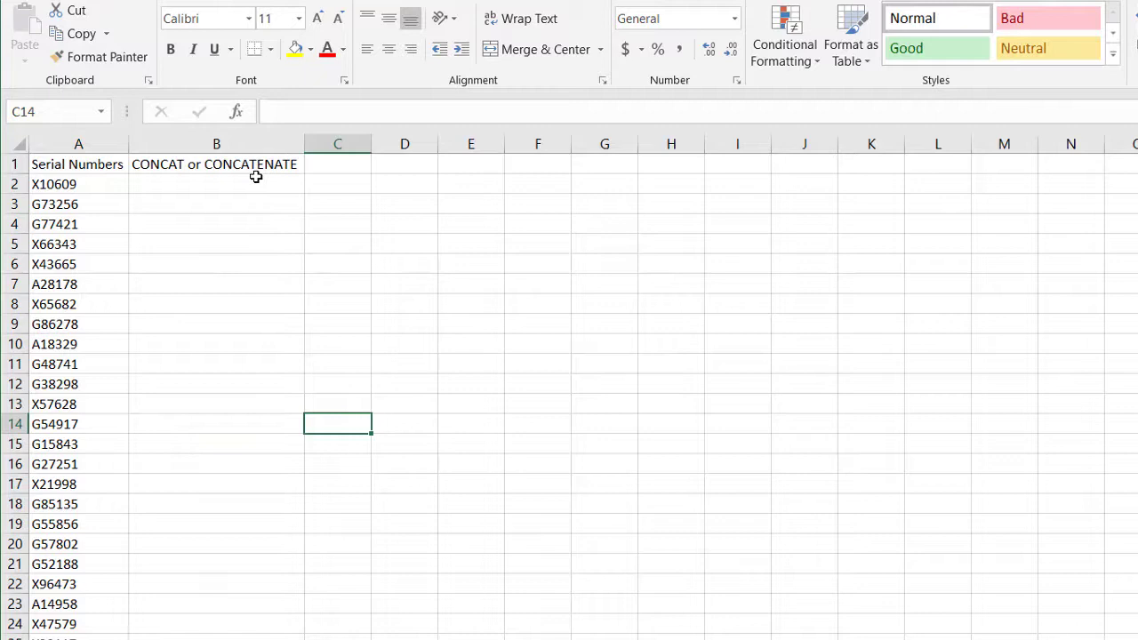
In B2 of the CONCAT sheet, type =conc to read CONCATENATE's description, then cancel the entry
{"action": "left_click", "coordinate": [200, 185]}
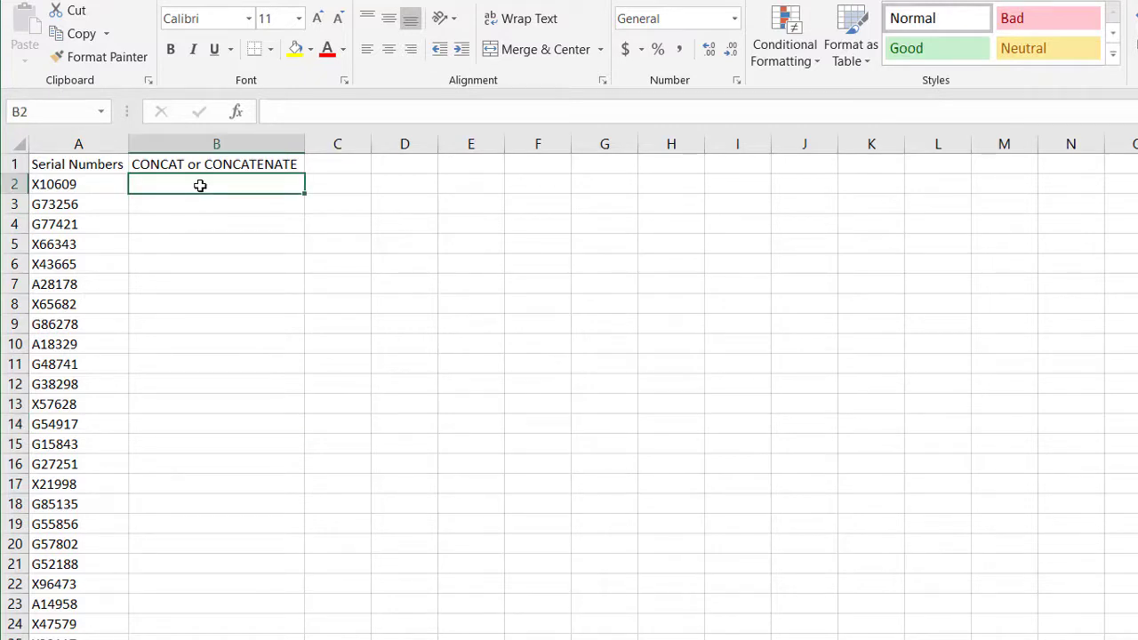
{"action": "type", "text": "=conc"}
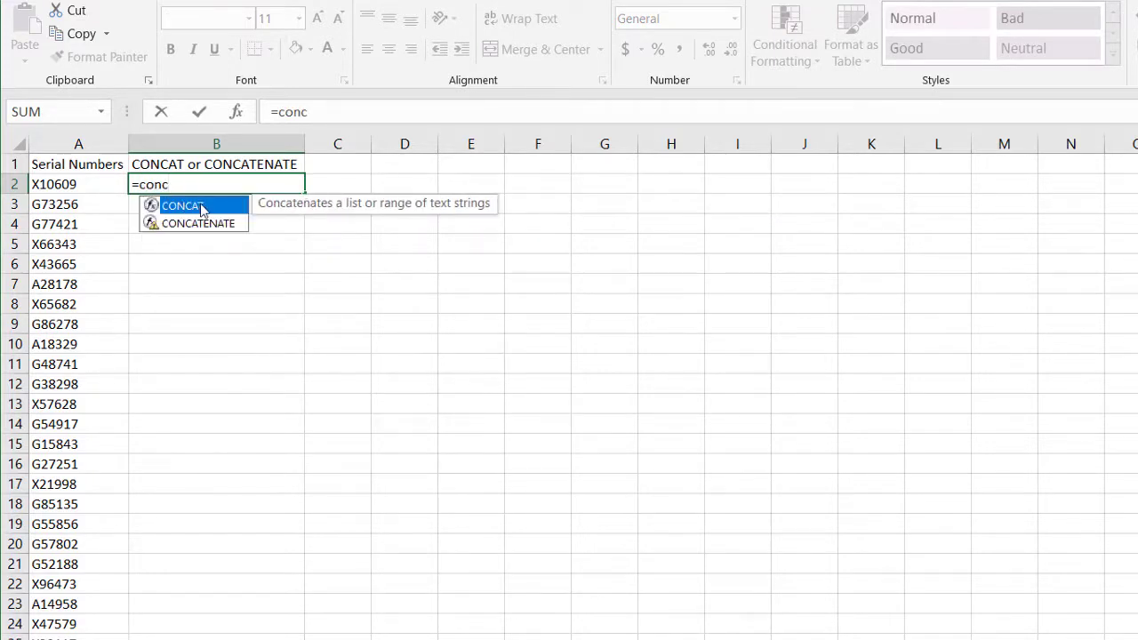
{"action": "left_click", "coordinate": [206, 223]}
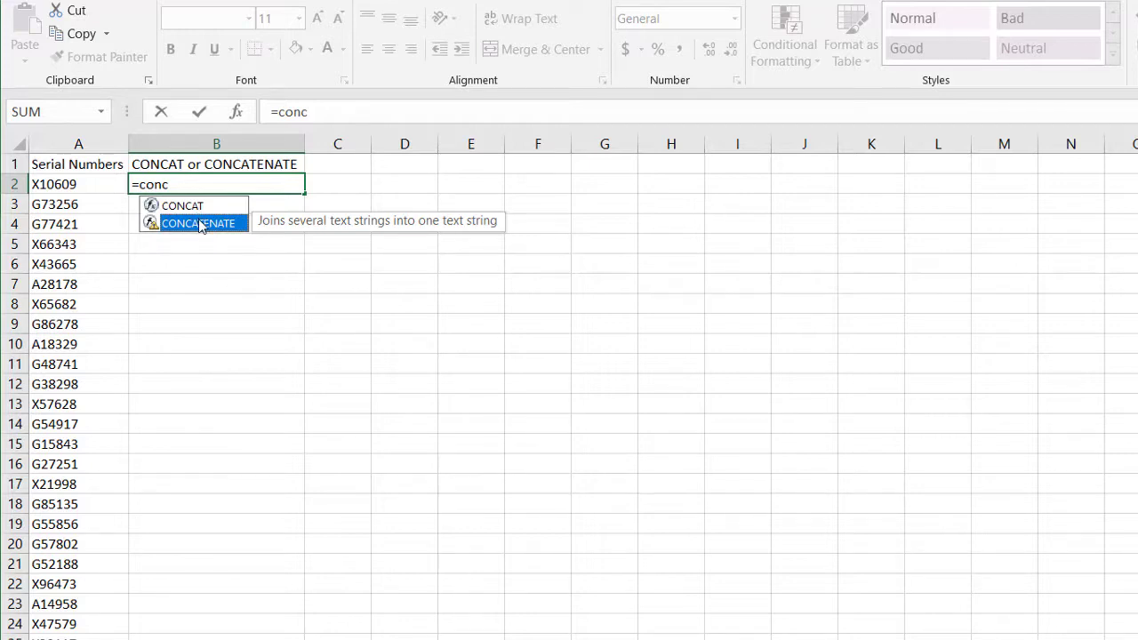
{"action": "key", "text": "Escape"}
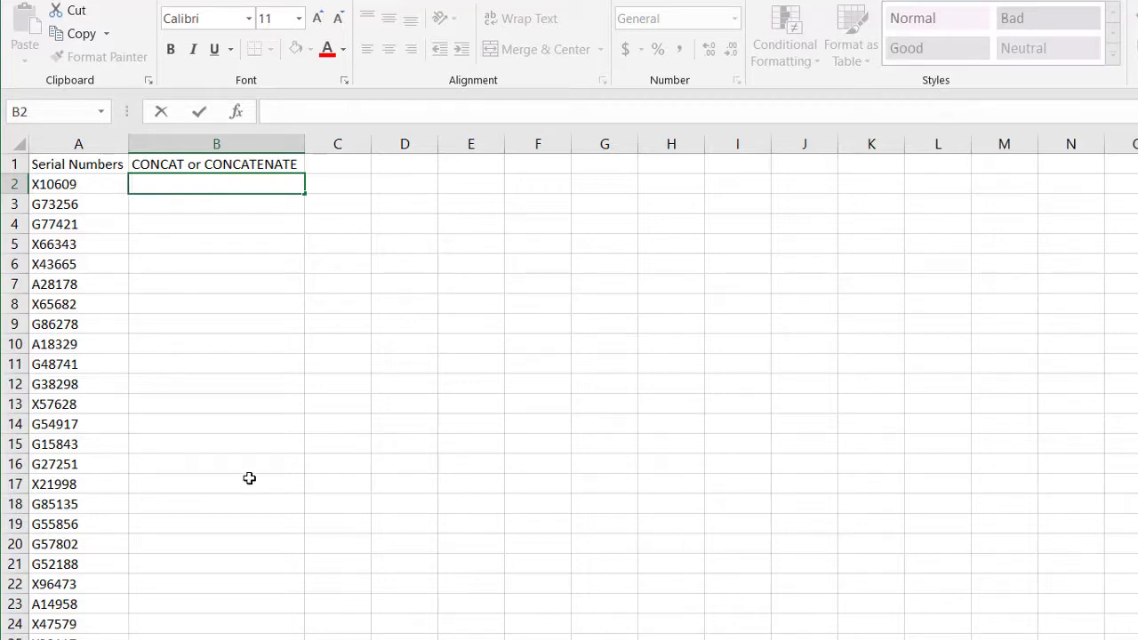
Enter =A2 in B2 so it shows X10609
{"action": "type", "text": "="}
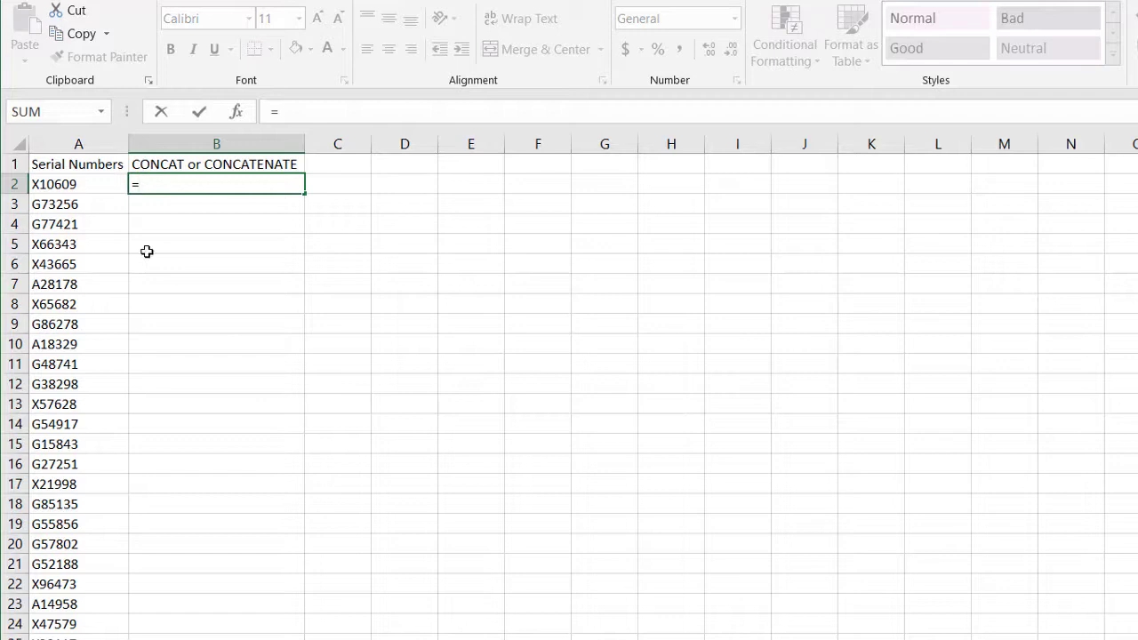
{"action": "left_click", "coordinate": [72, 184]}
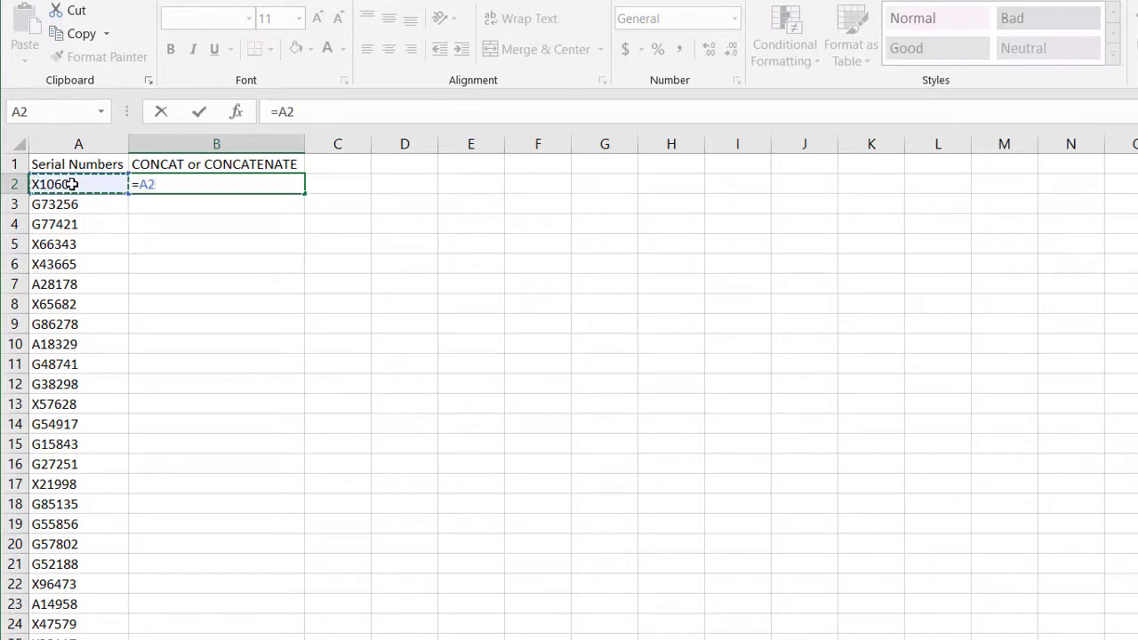
{"action": "key", "text": "Return"}
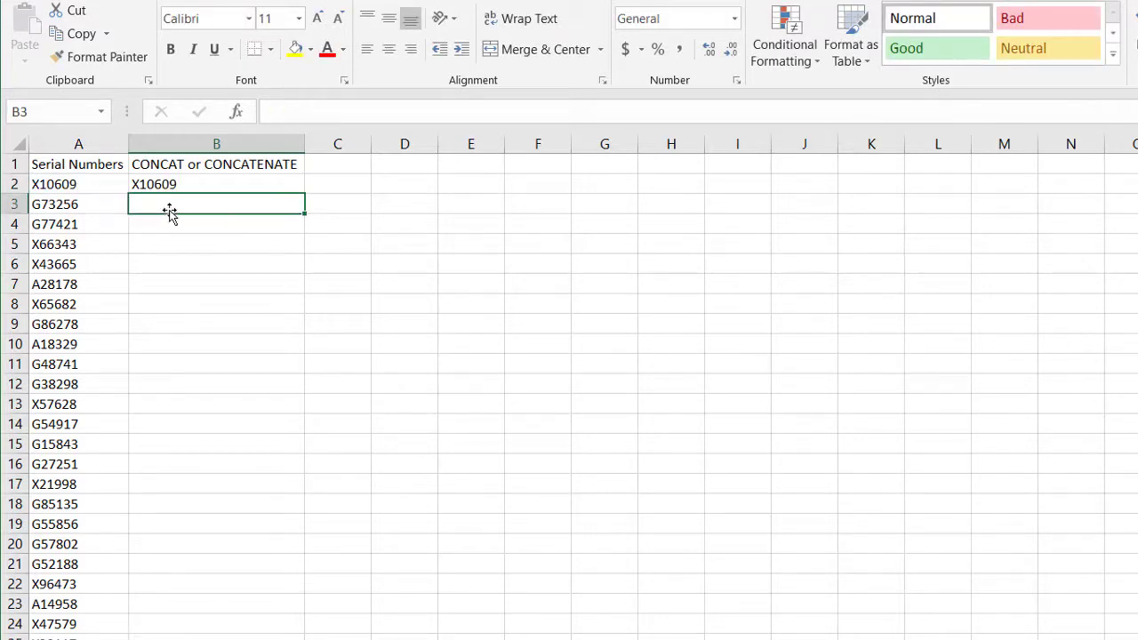
Enter =CONCATENATE(A3,",",B2) in B3 to produce G73256,X10609
{"action": "type", "text": "="}
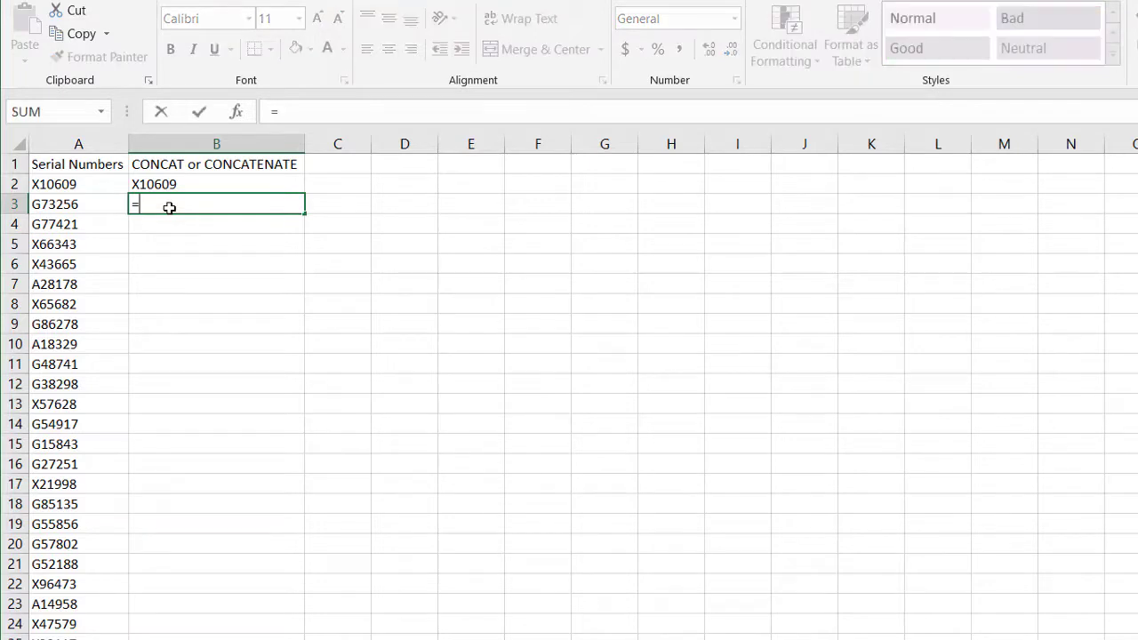
{"action": "type", "text": "conc"}
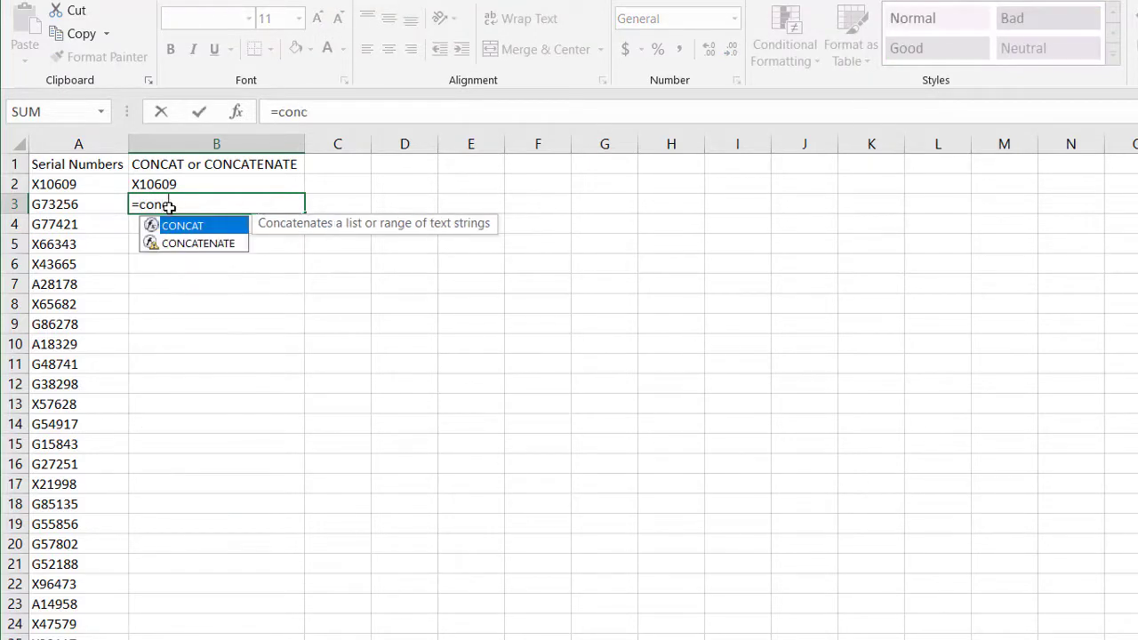
{"action": "double_click", "coordinate": [216, 243]}
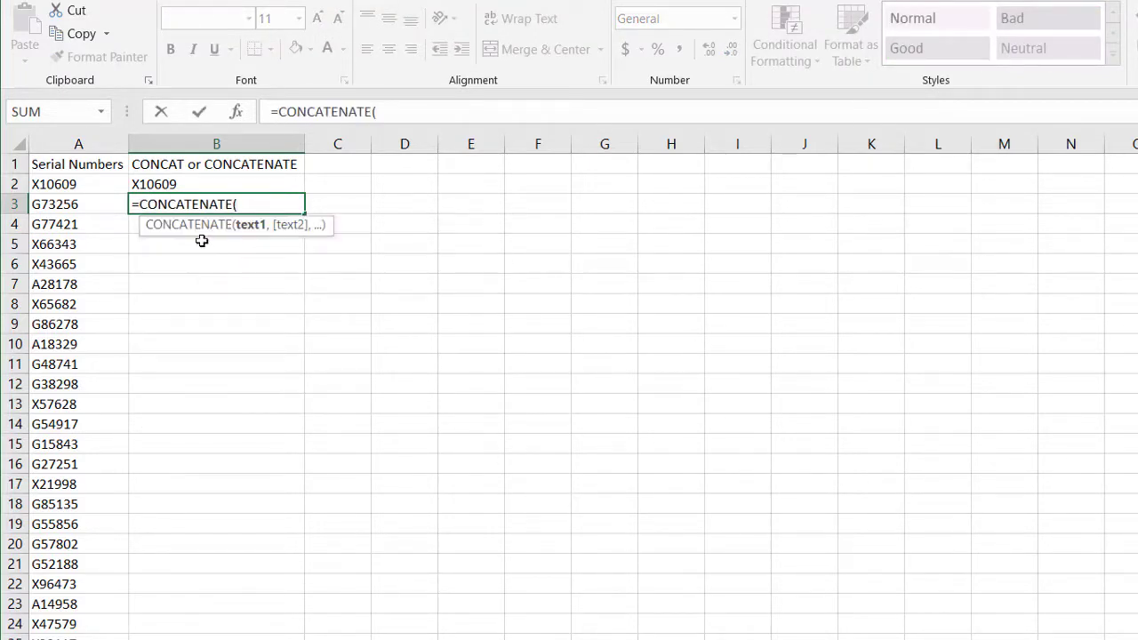
{"action": "left_click", "coordinate": [54, 205]}
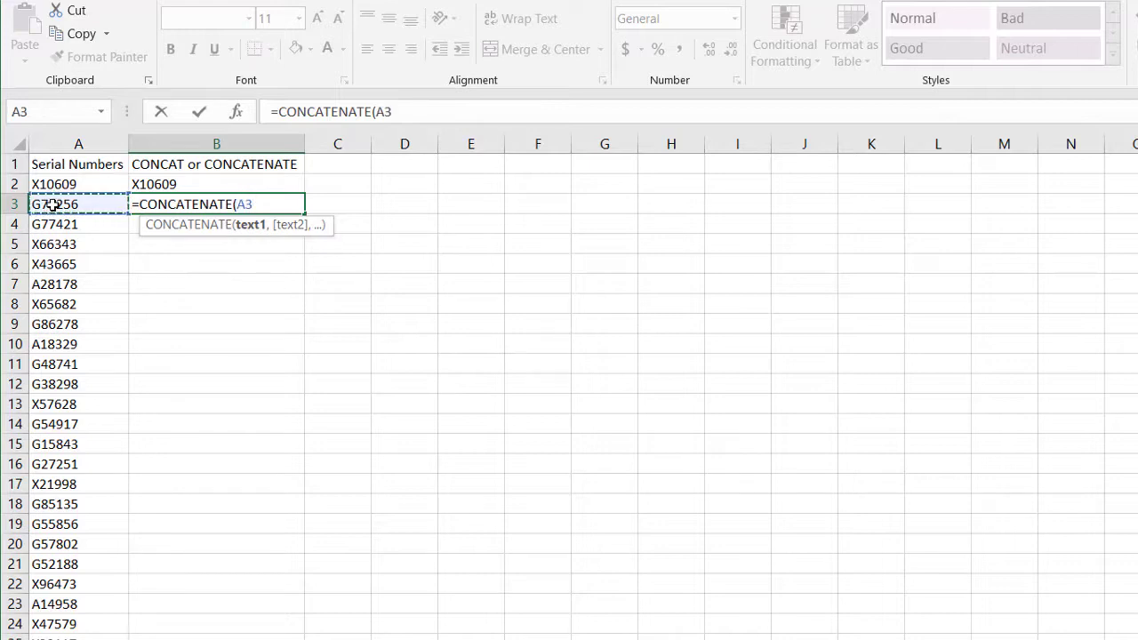
{"action": "type", "text": ",\",\""}
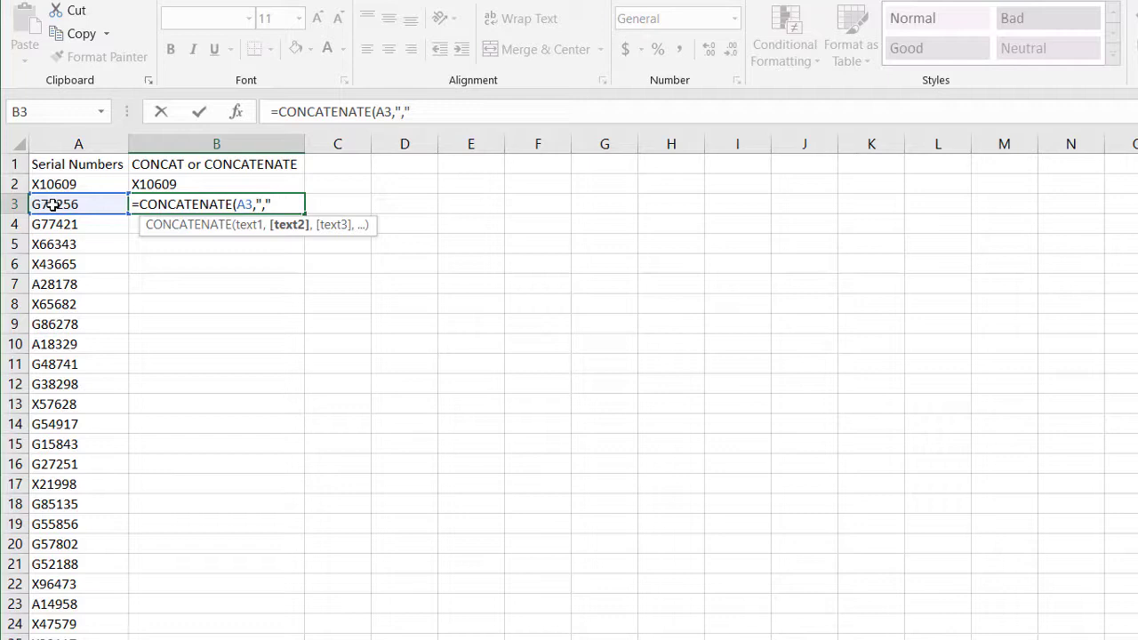
{"action": "type", "text": ","}
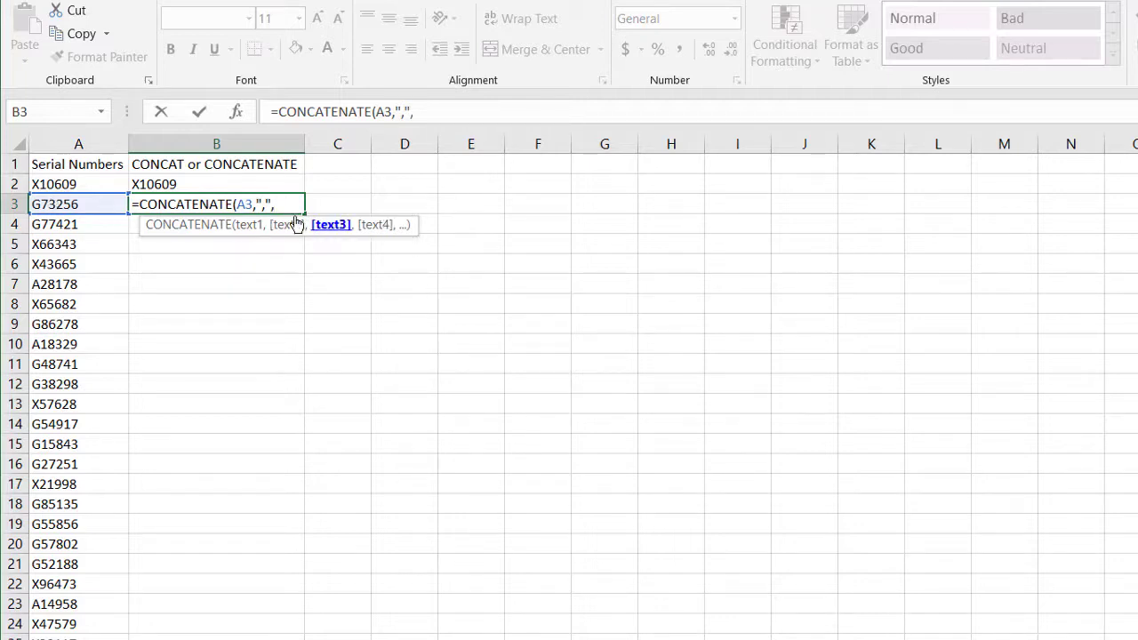
{"action": "left_click", "coordinate": [187, 184]}
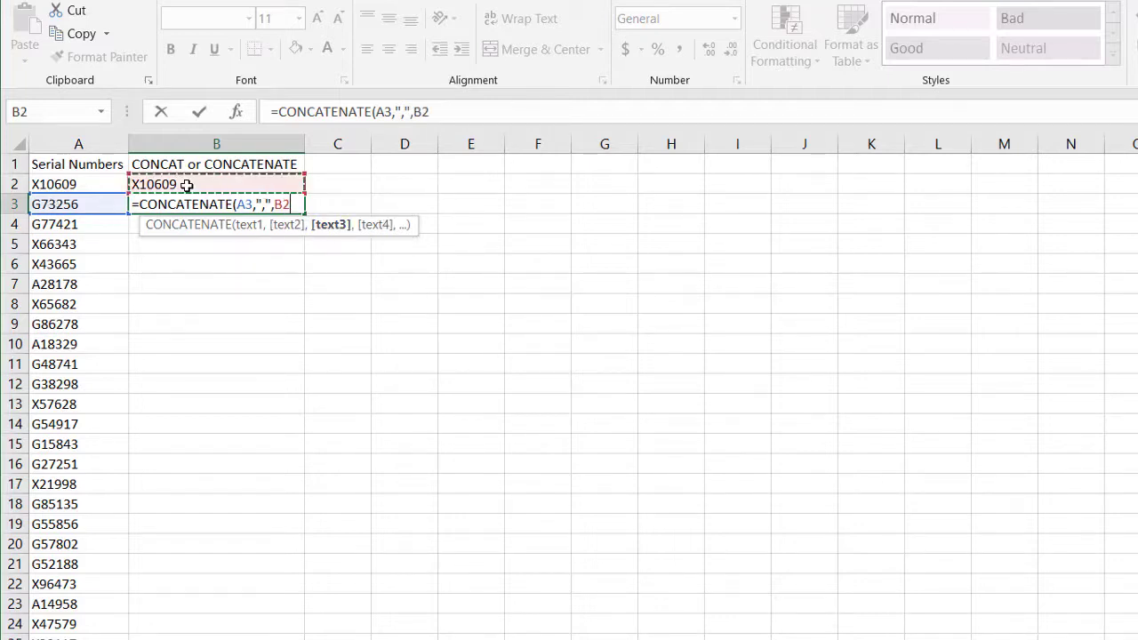
{"action": "type", "text": ")"}
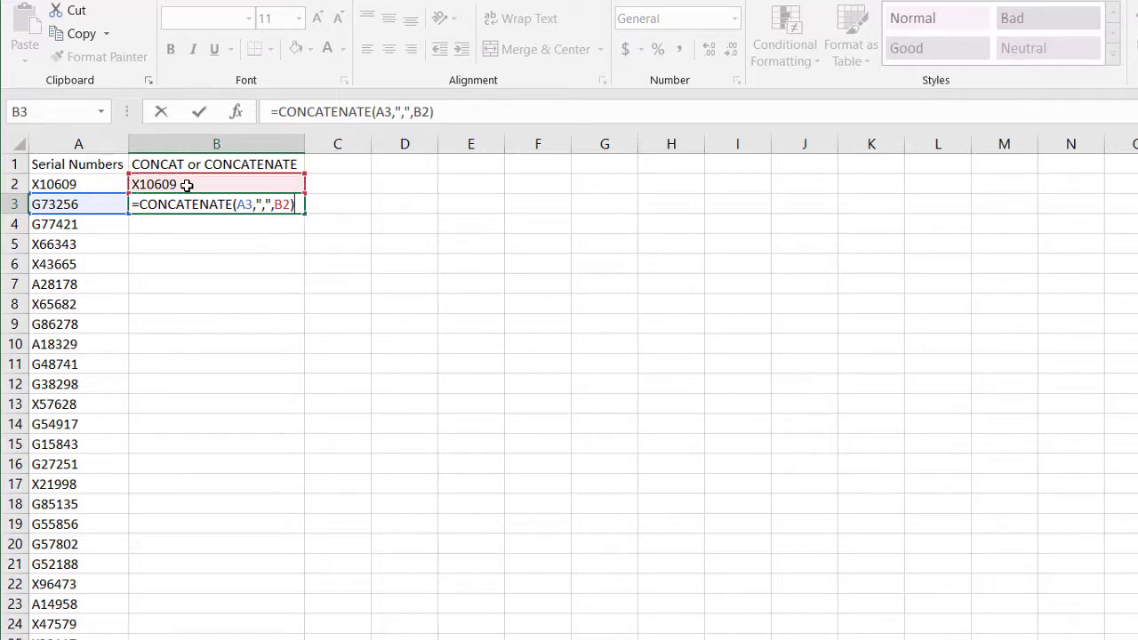
{"action": "key", "text": "Return"}
{"action": "left_click", "coordinate": [182, 204]}
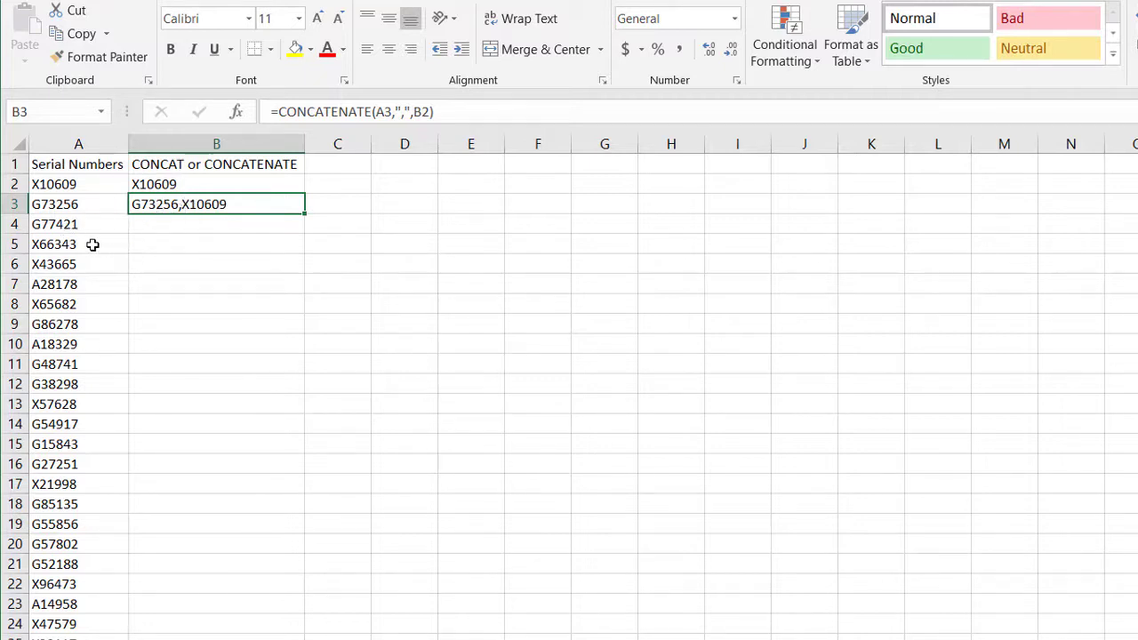
Fill B3's CONCATENATE formula down to B27 and check the complete list in B27
{"action": "double_click", "coordinate": [304, 215]}
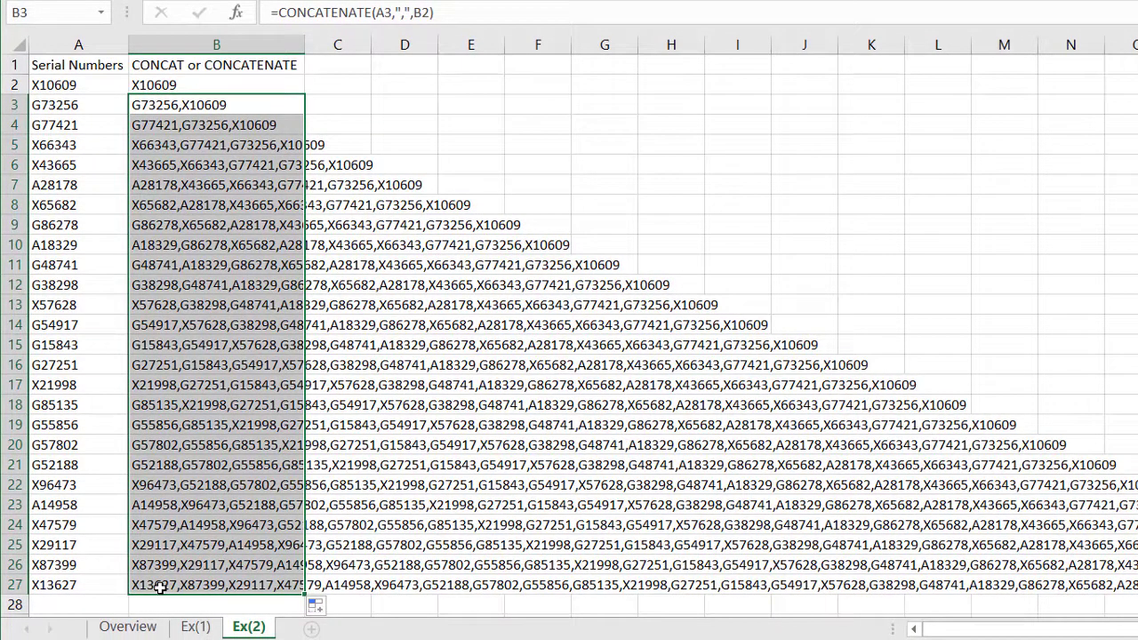
{"action": "left_click", "coordinate": [158, 587]}
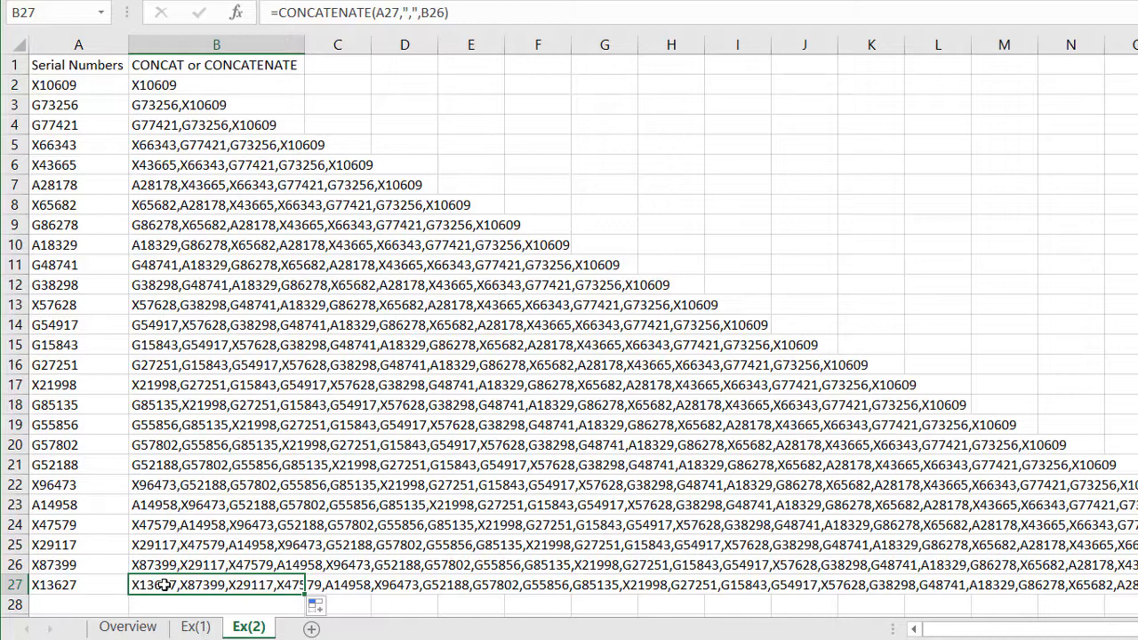
{"action": "left_click", "coordinate": [197, 627]}
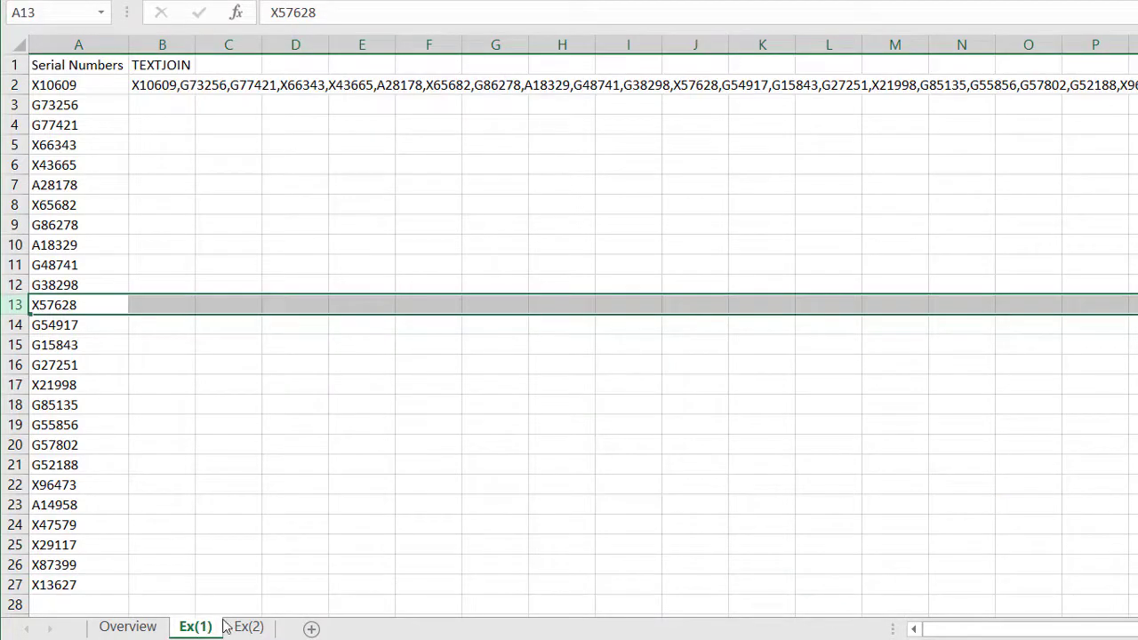
{"action": "left_click", "coordinate": [249, 628]}
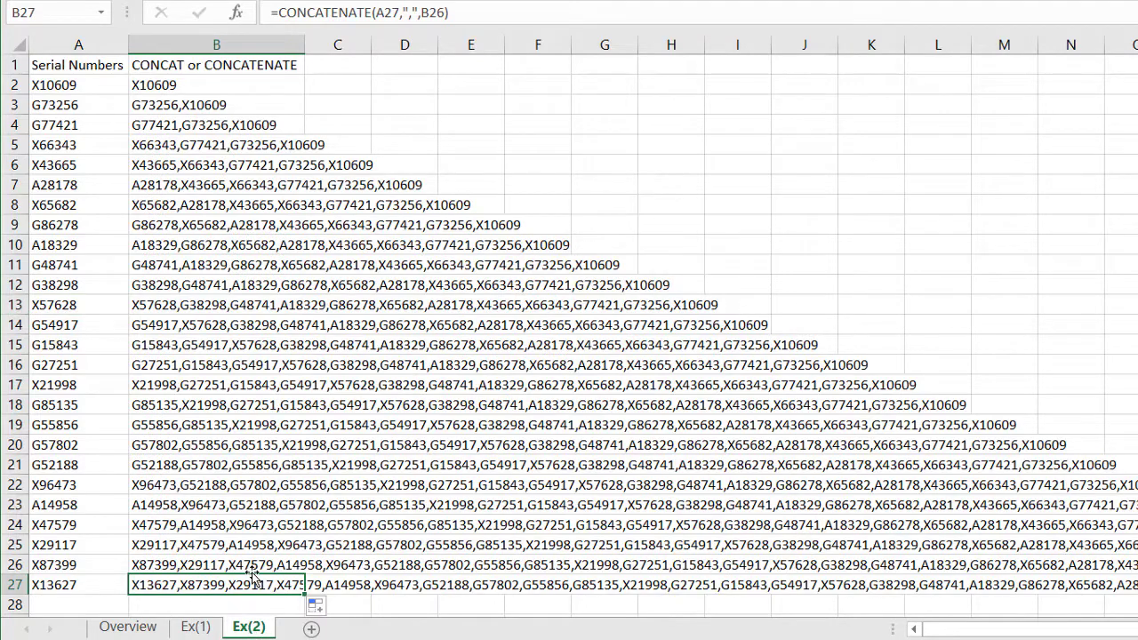